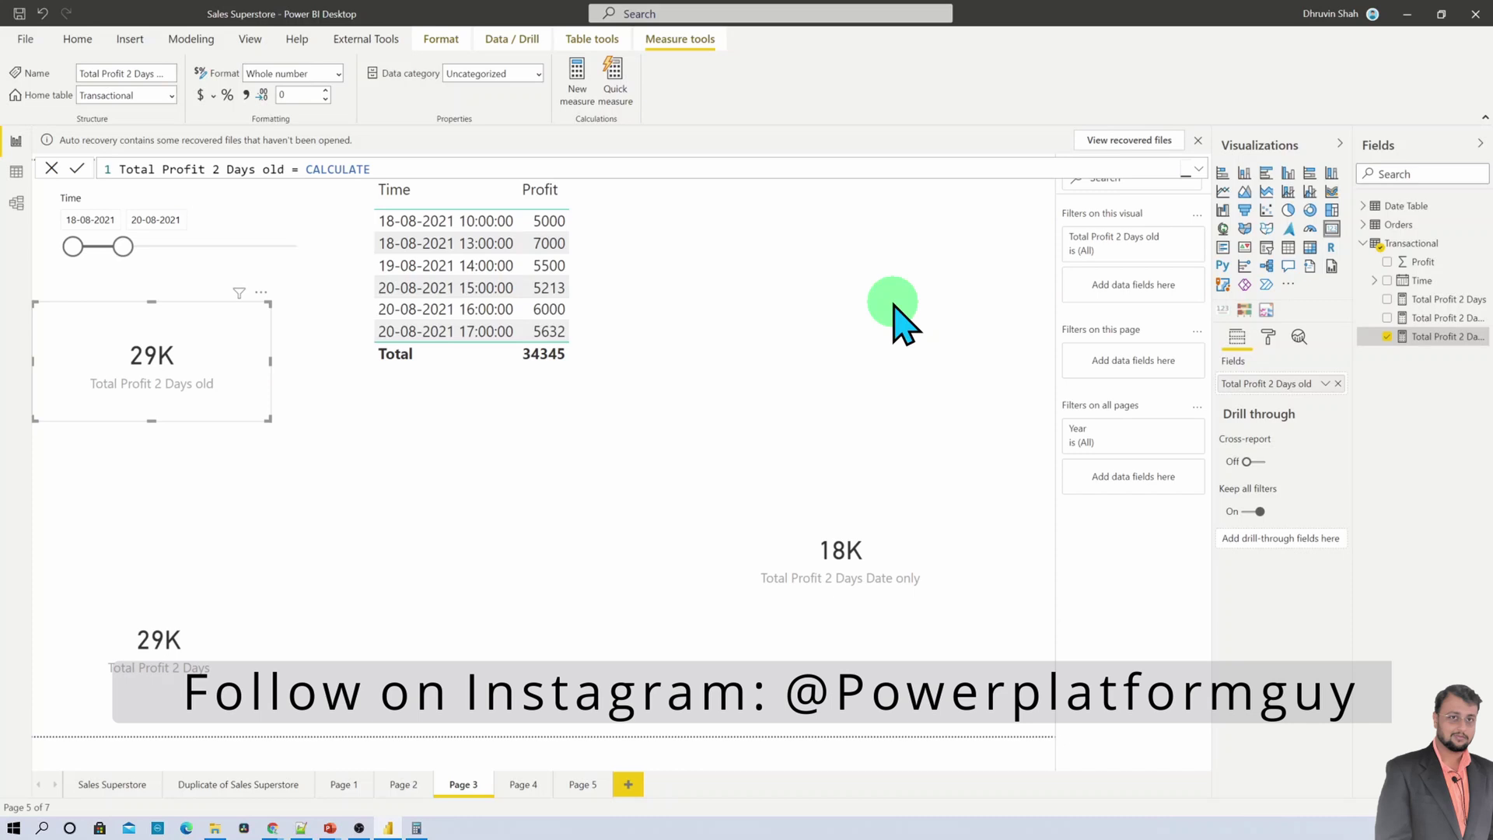
pyautogui.click(586, 472)
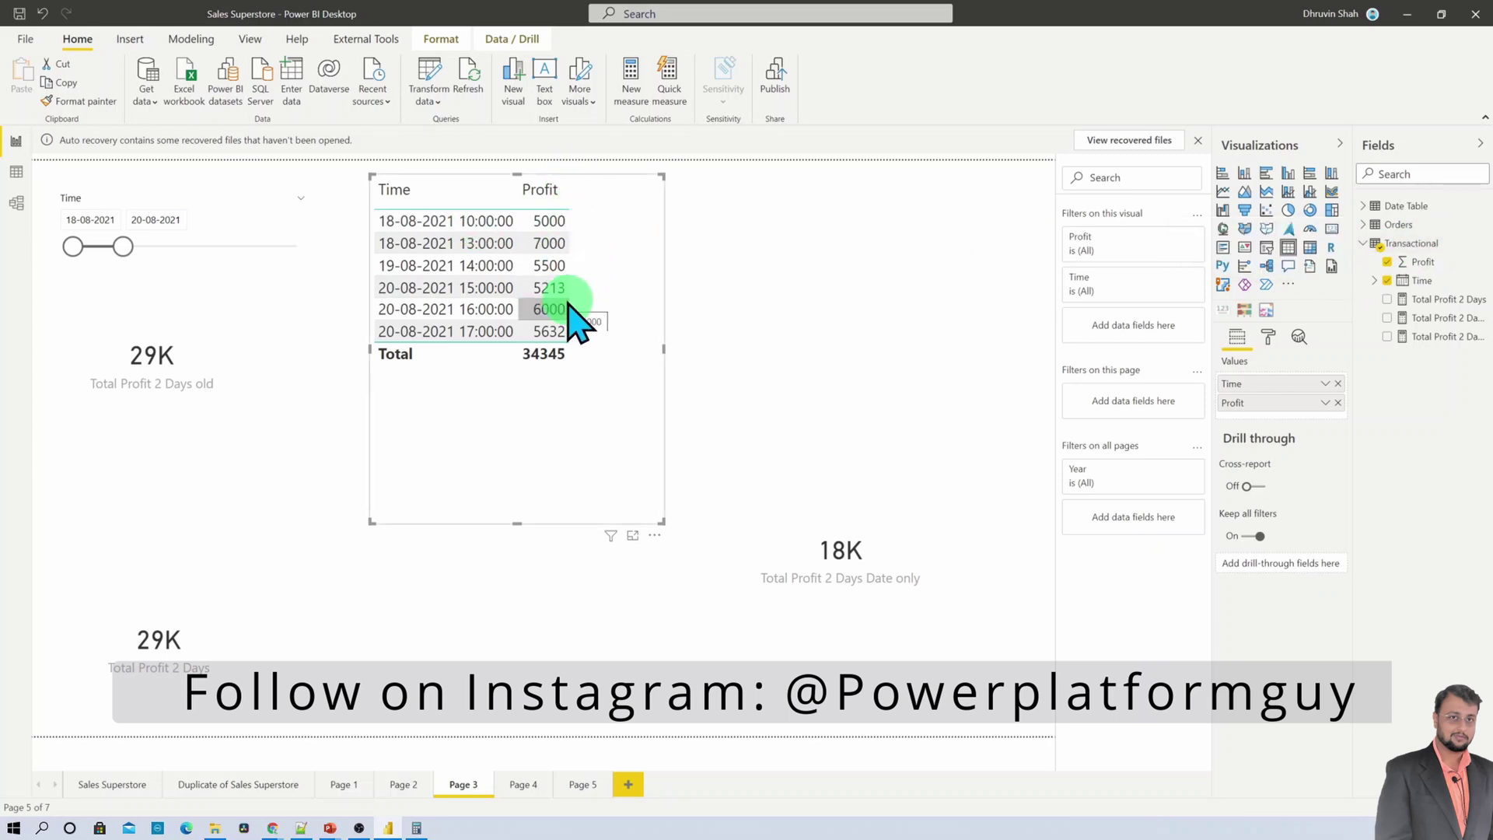
pyautogui.click(198, 210)
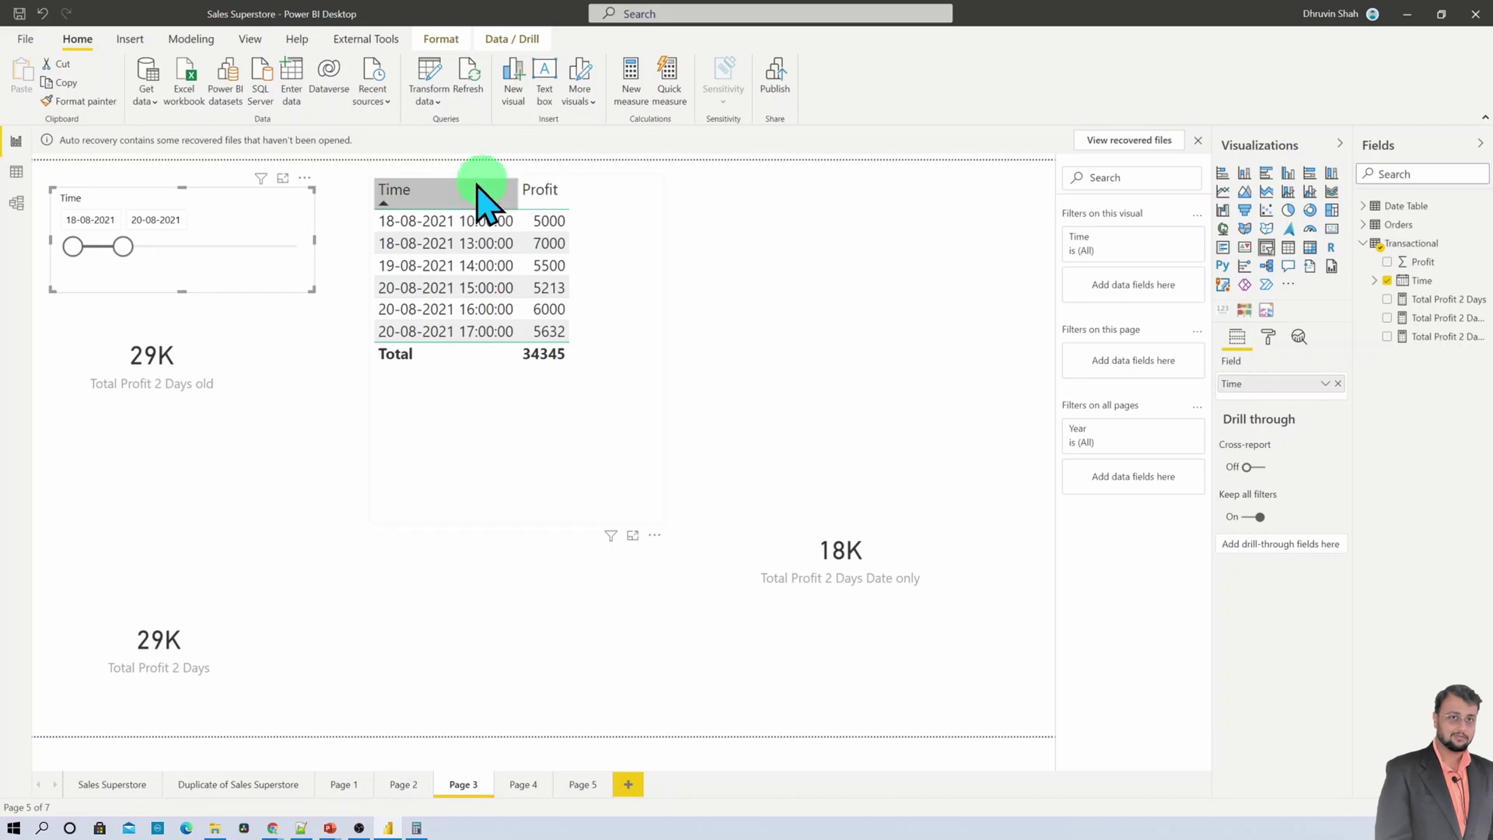
pyautogui.click(246, 379)
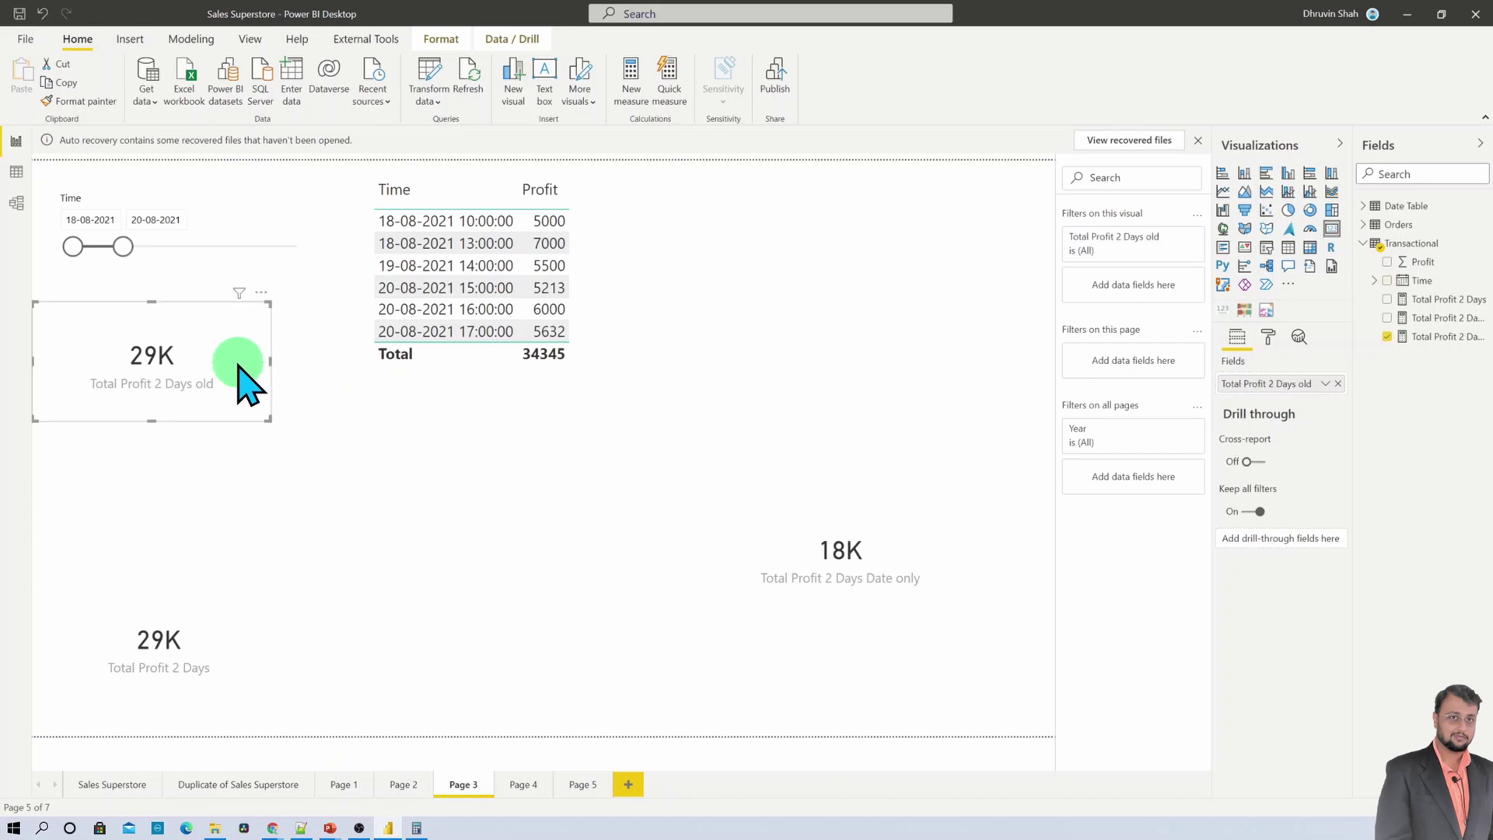
# Step: Review the Total Profit 2 Days old measure's full DATE+TIME filter, then switch to the Date only measure
pyautogui.click(1445, 338)
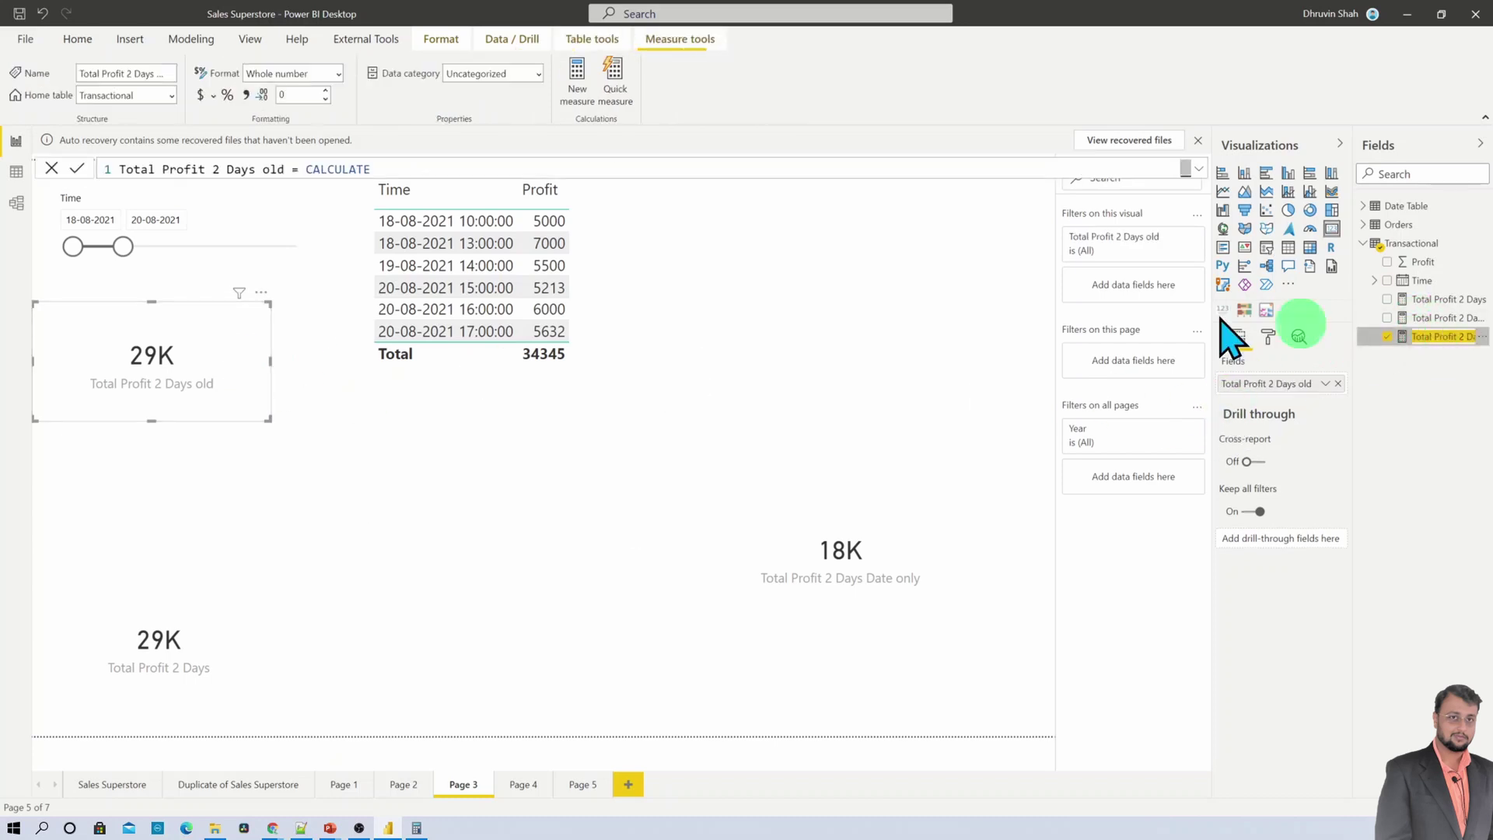
pyautogui.click(1196, 175)
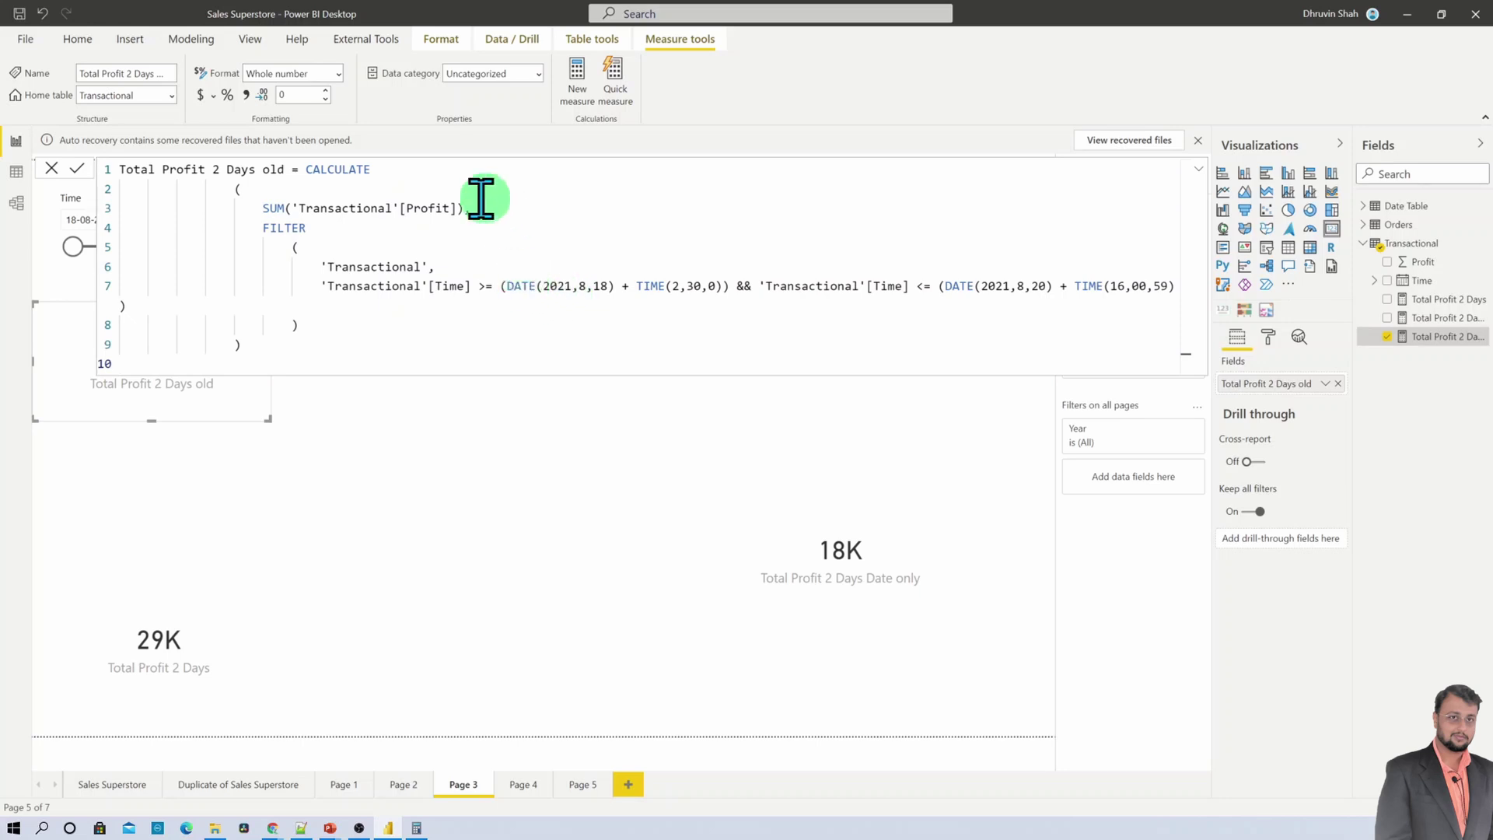
pyautogui.click(656, 286)
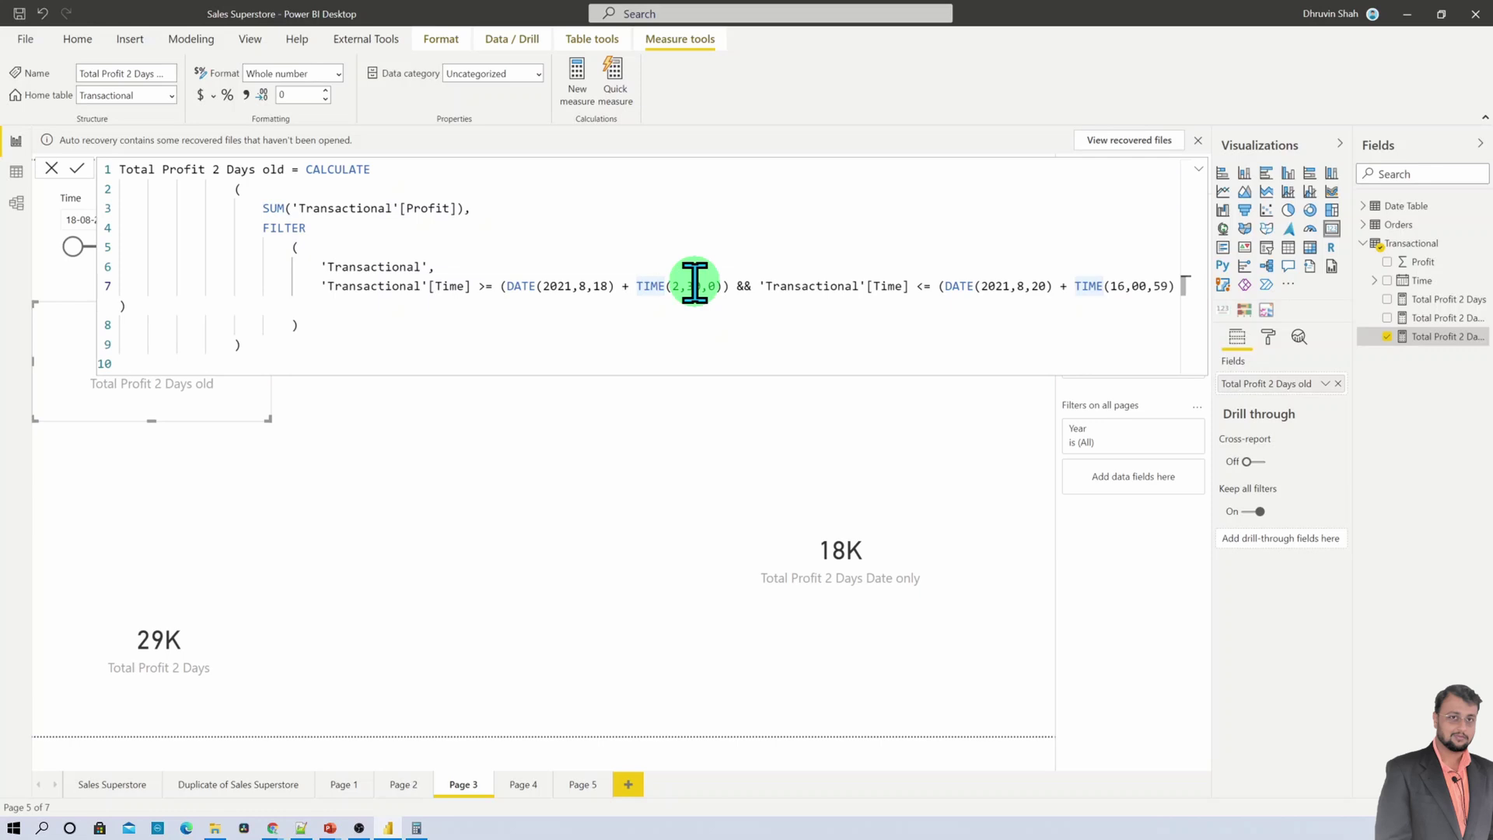
pyautogui.click(1434, 318)
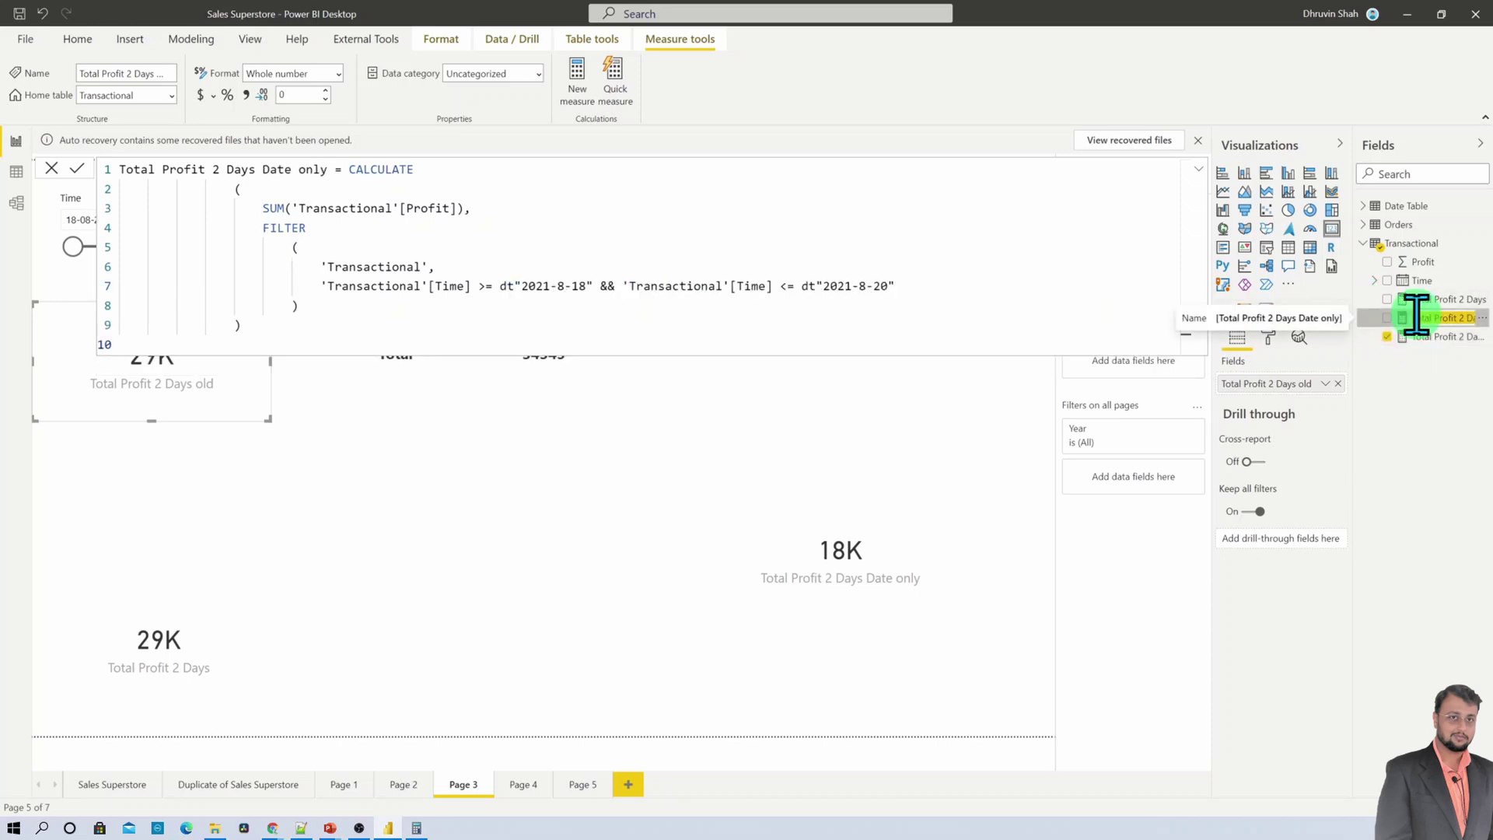
# Step: Edit Total Profit 2 Days to filter Time from dt"2021-8-18T02:30:00" to dt"2021-8-20T16:00:00" and commit, card showing 29K
pyautogui.click(1435, 299)
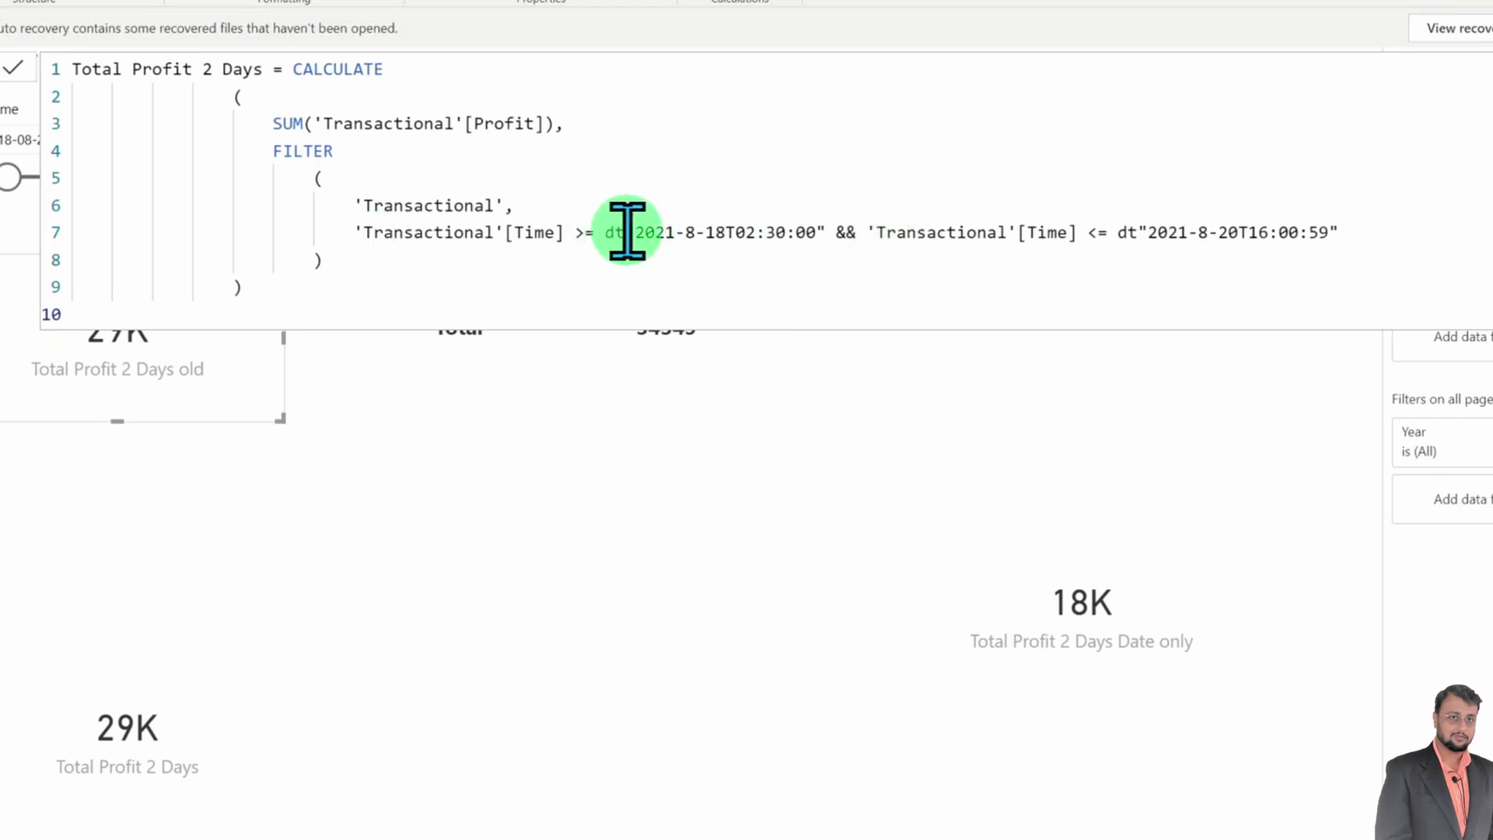
pyautogui.doubleClick(643, 231)
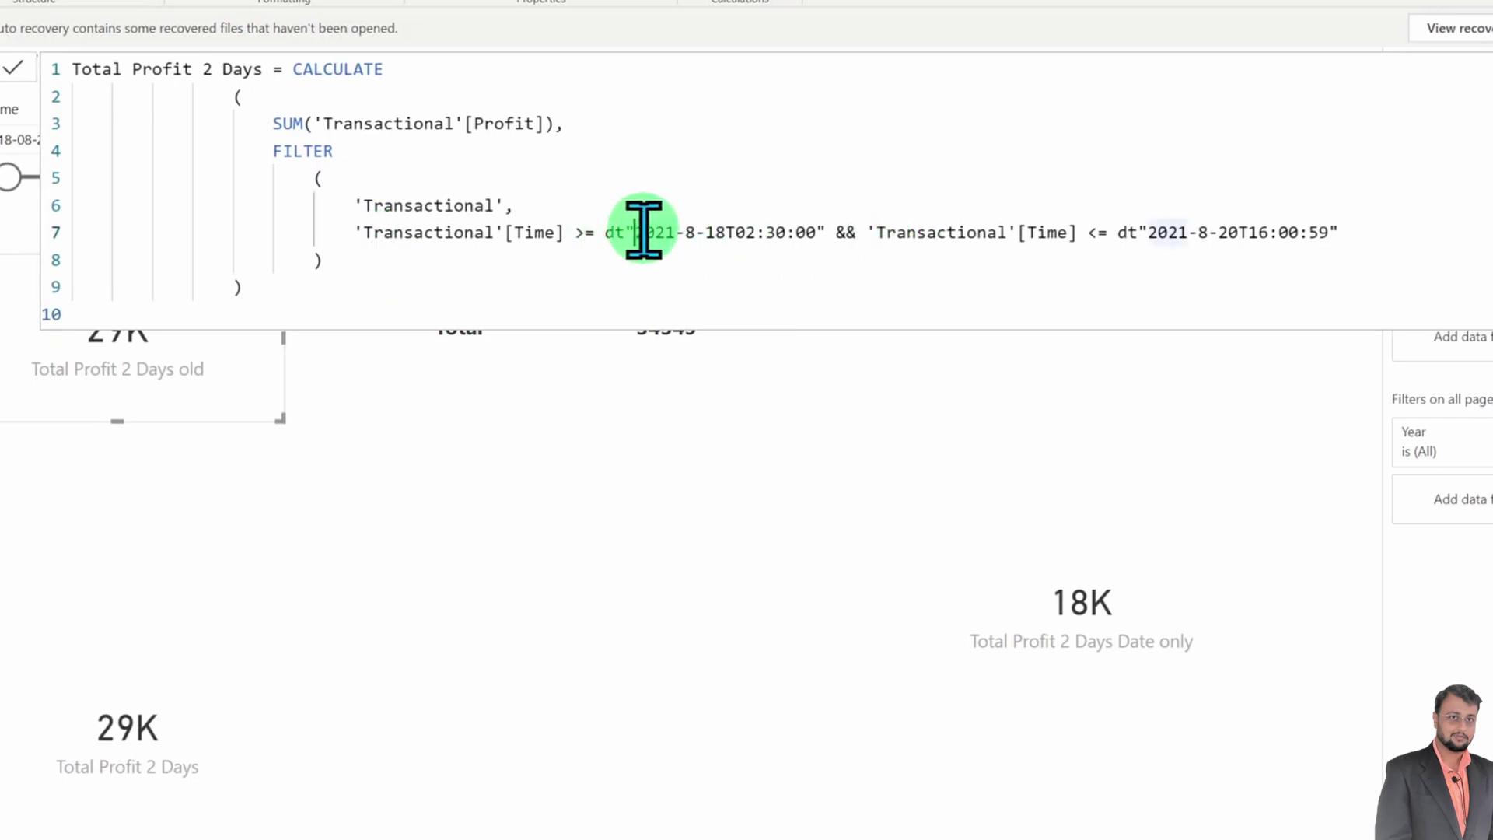
pyautogui.moveTo(636, 231); pyautogui.dragTo(721, 233)
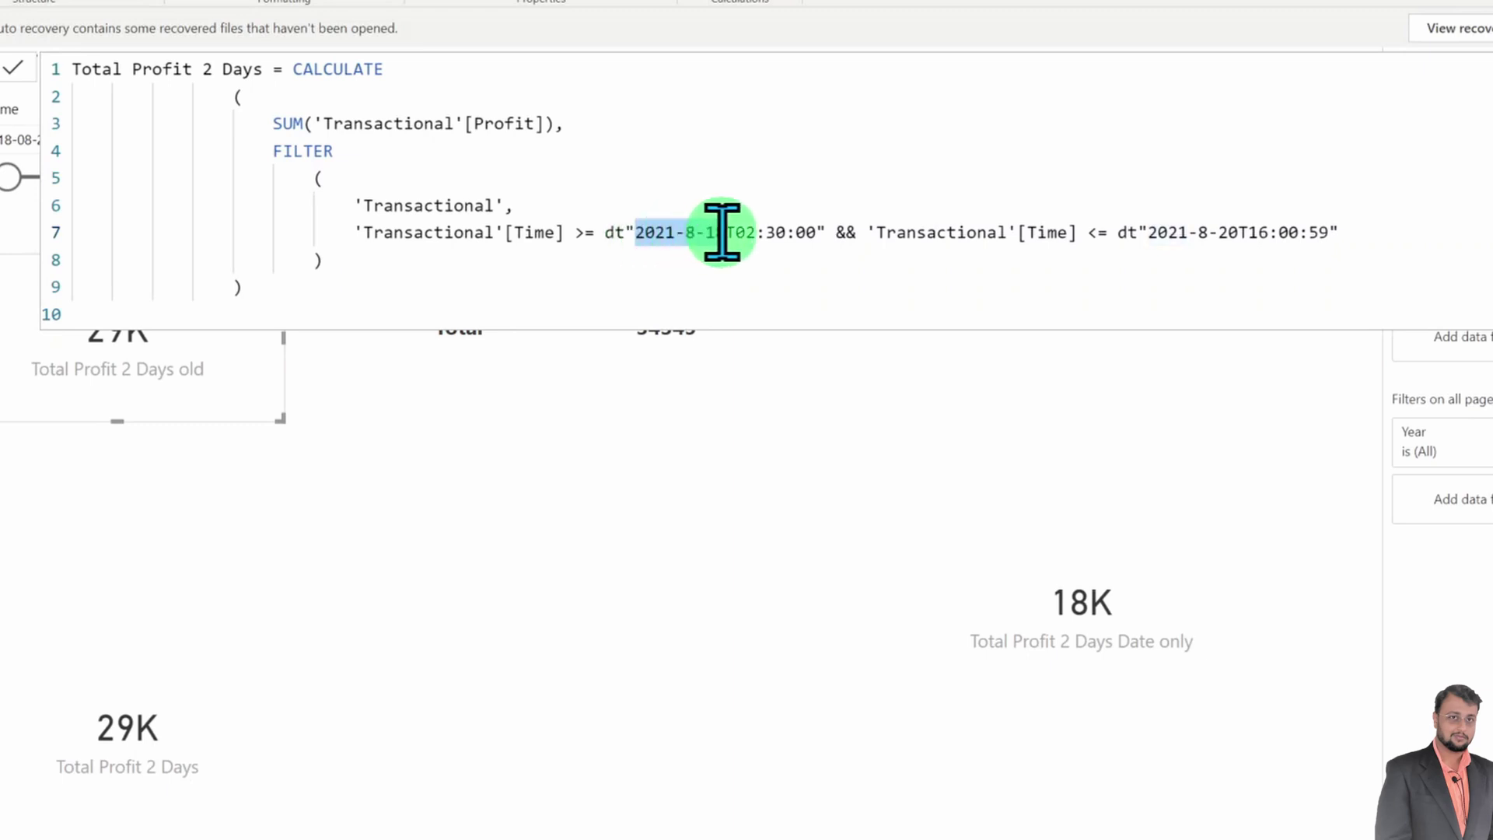
pyautogui.click(723, 233)
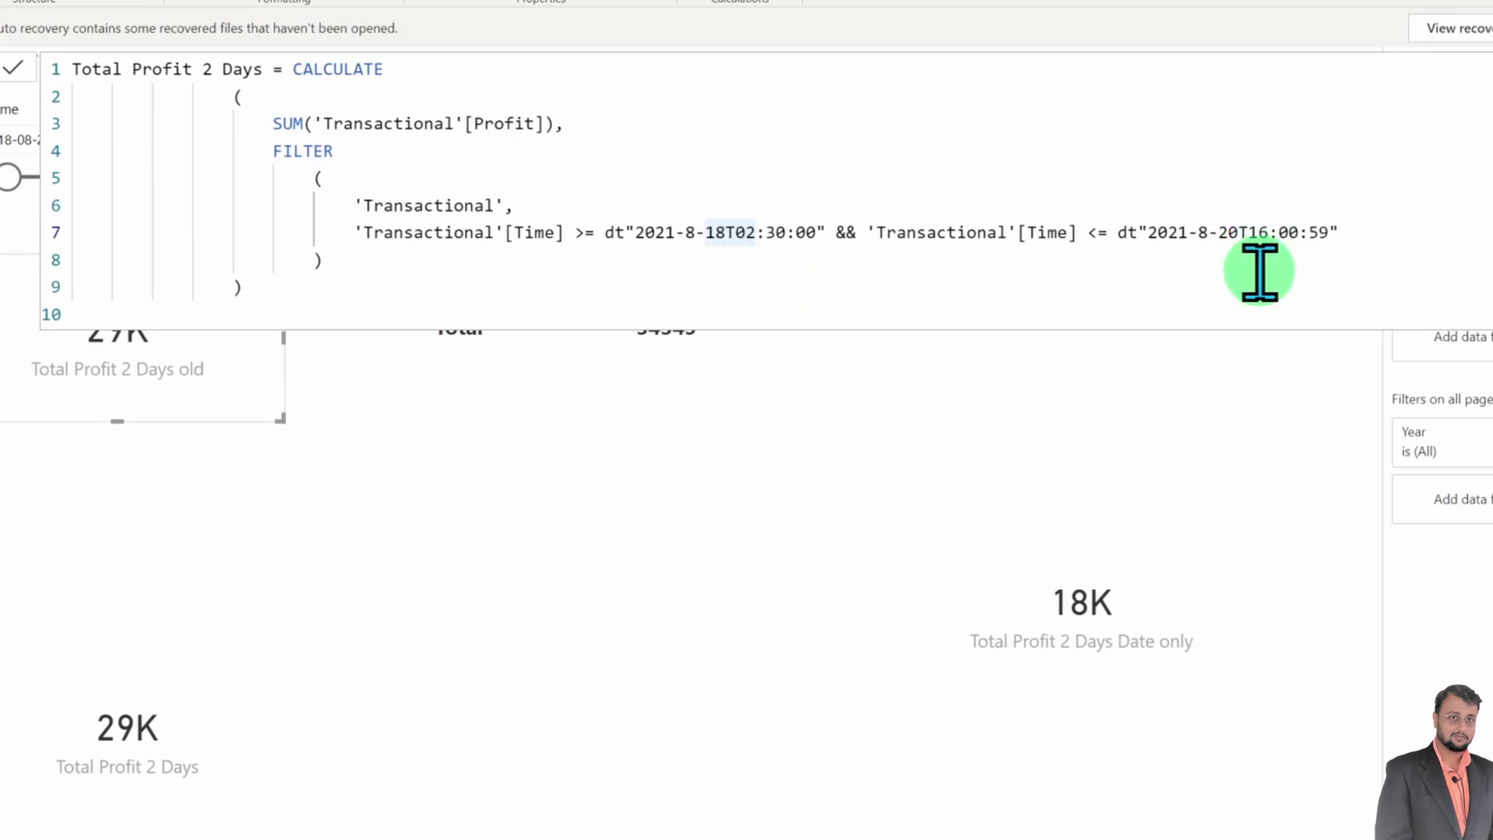
pyautogui.click(1321, 231)
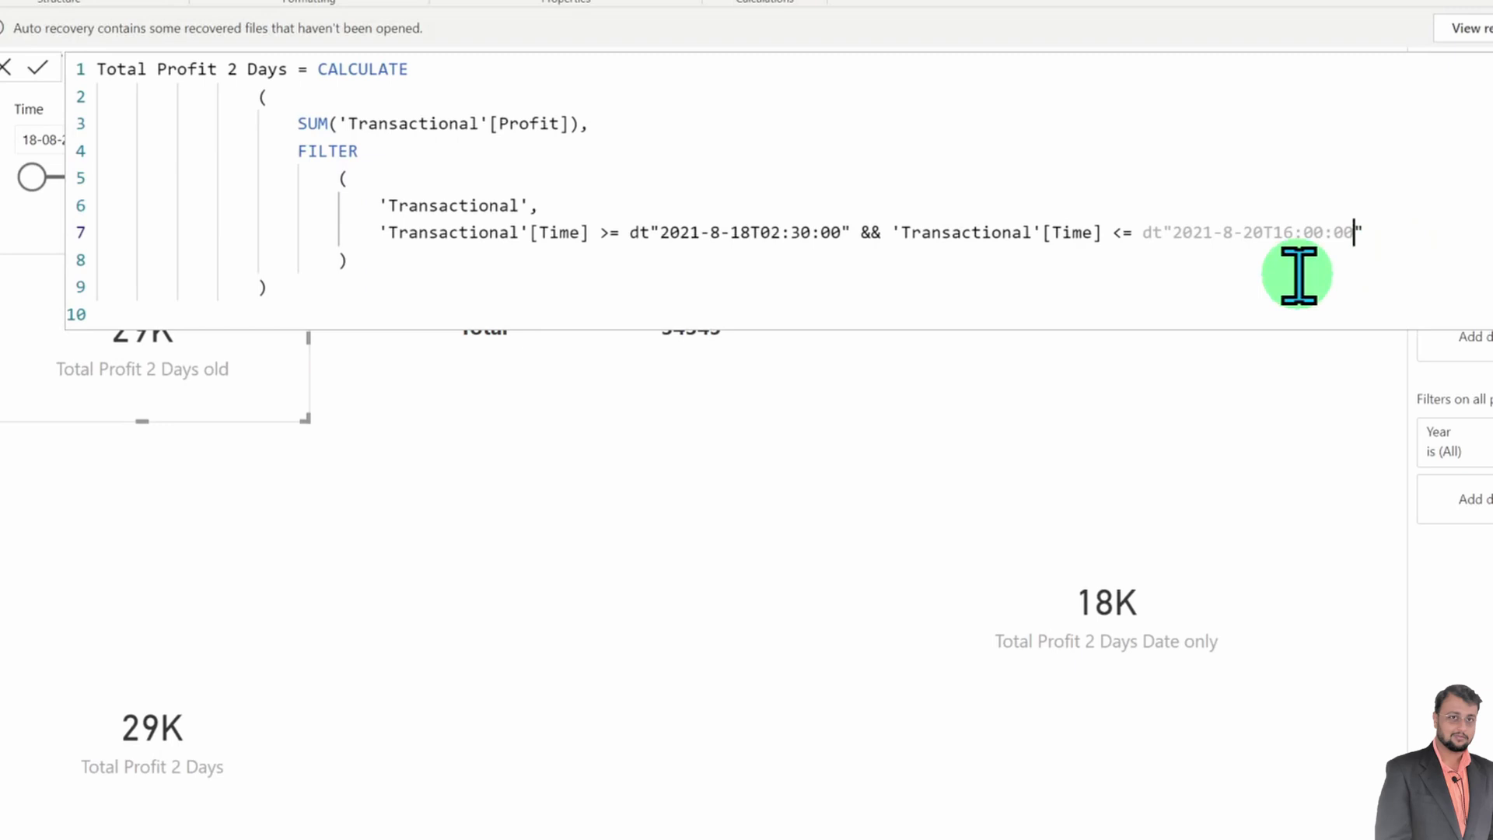
pyautogui.press('Tab')
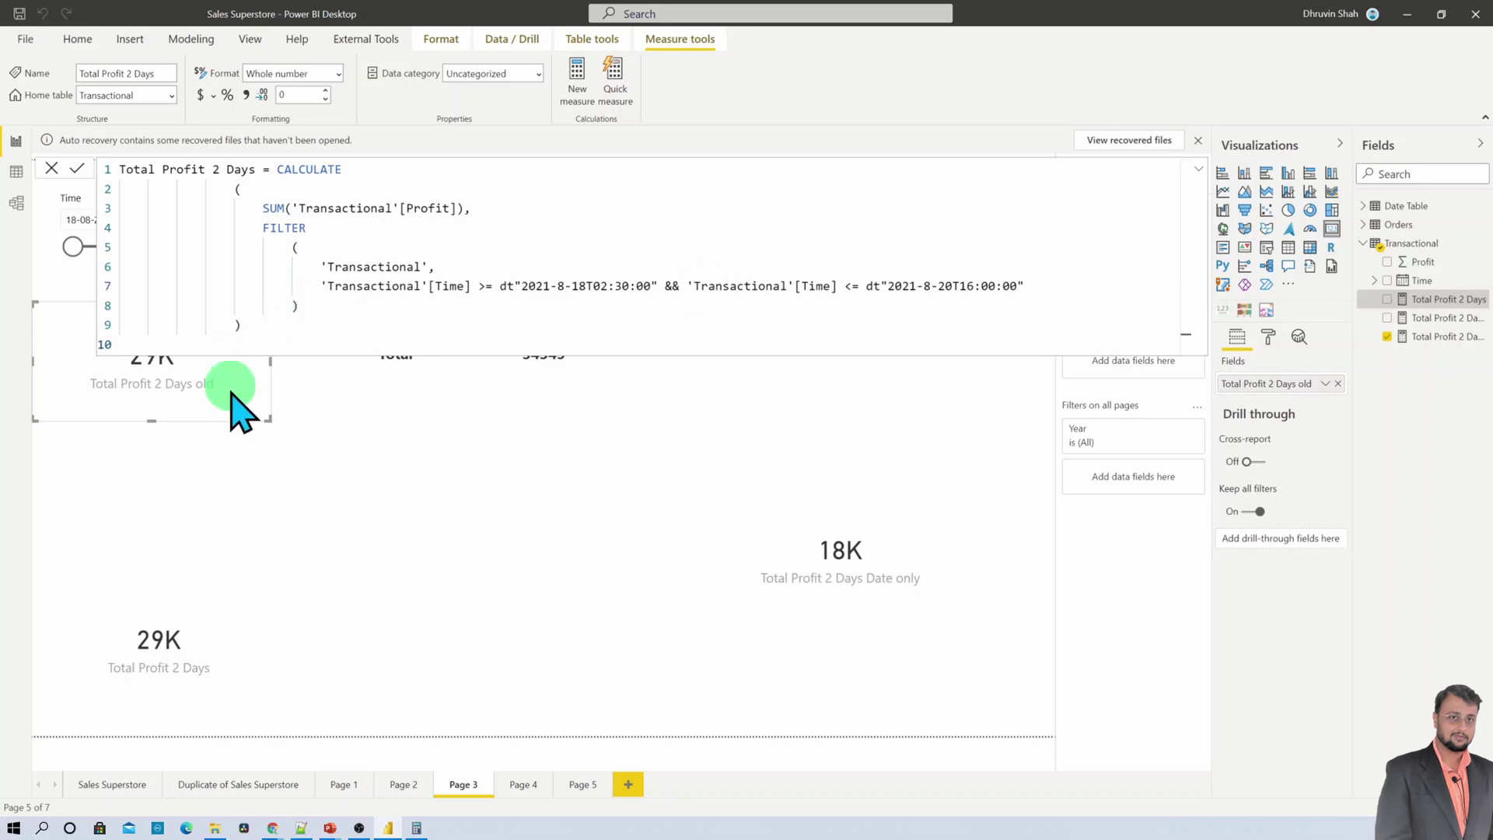
pyautogui.moveTo(160, 645)
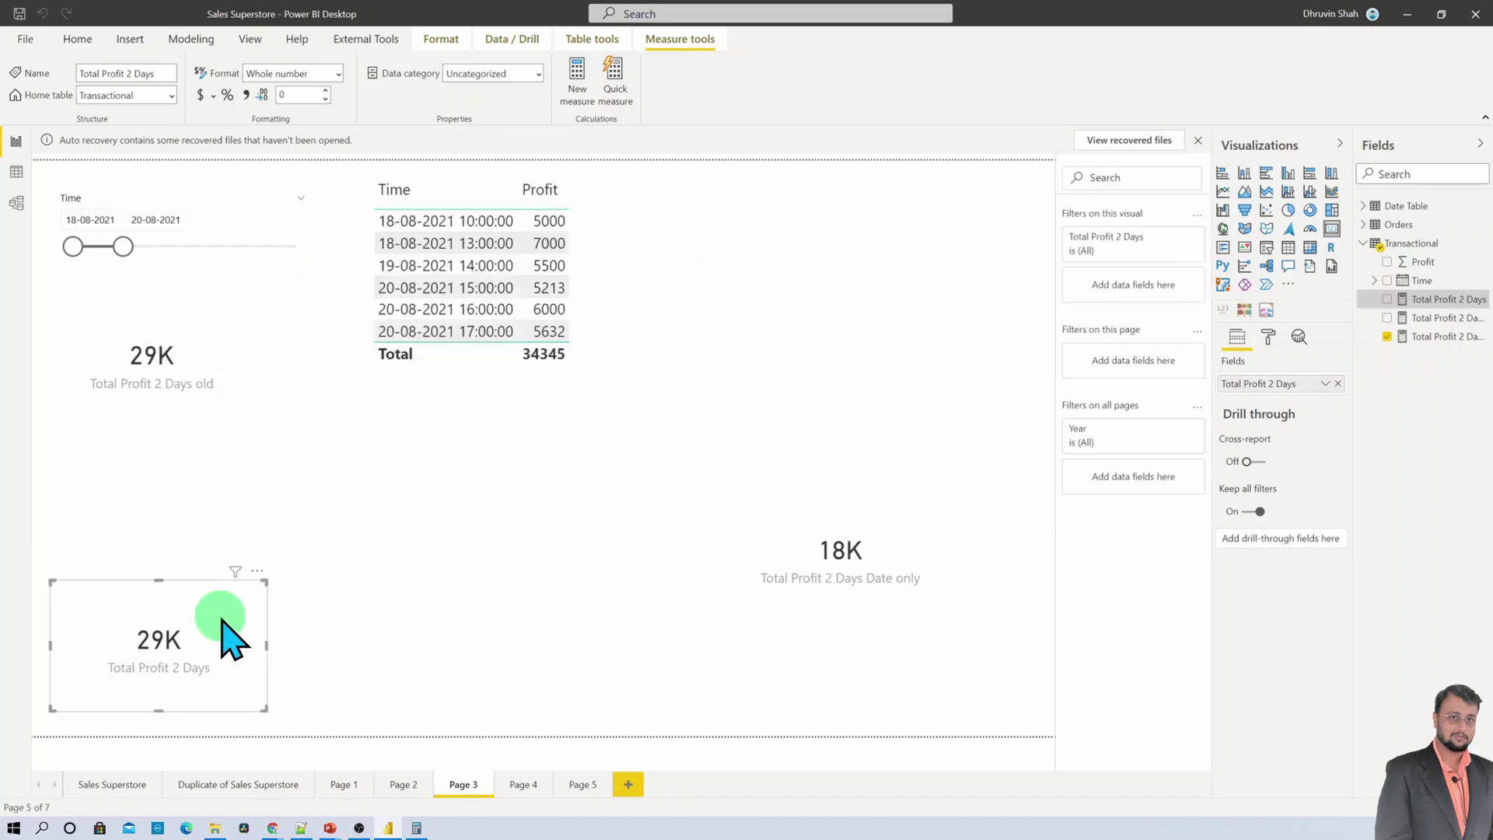
# Step: Move the Total Profit 2 Days card up and align it under the Total Profit 2 Days old card
pyautogui.moveTo(231, 633); pyautogui.dragTo(239, 504)
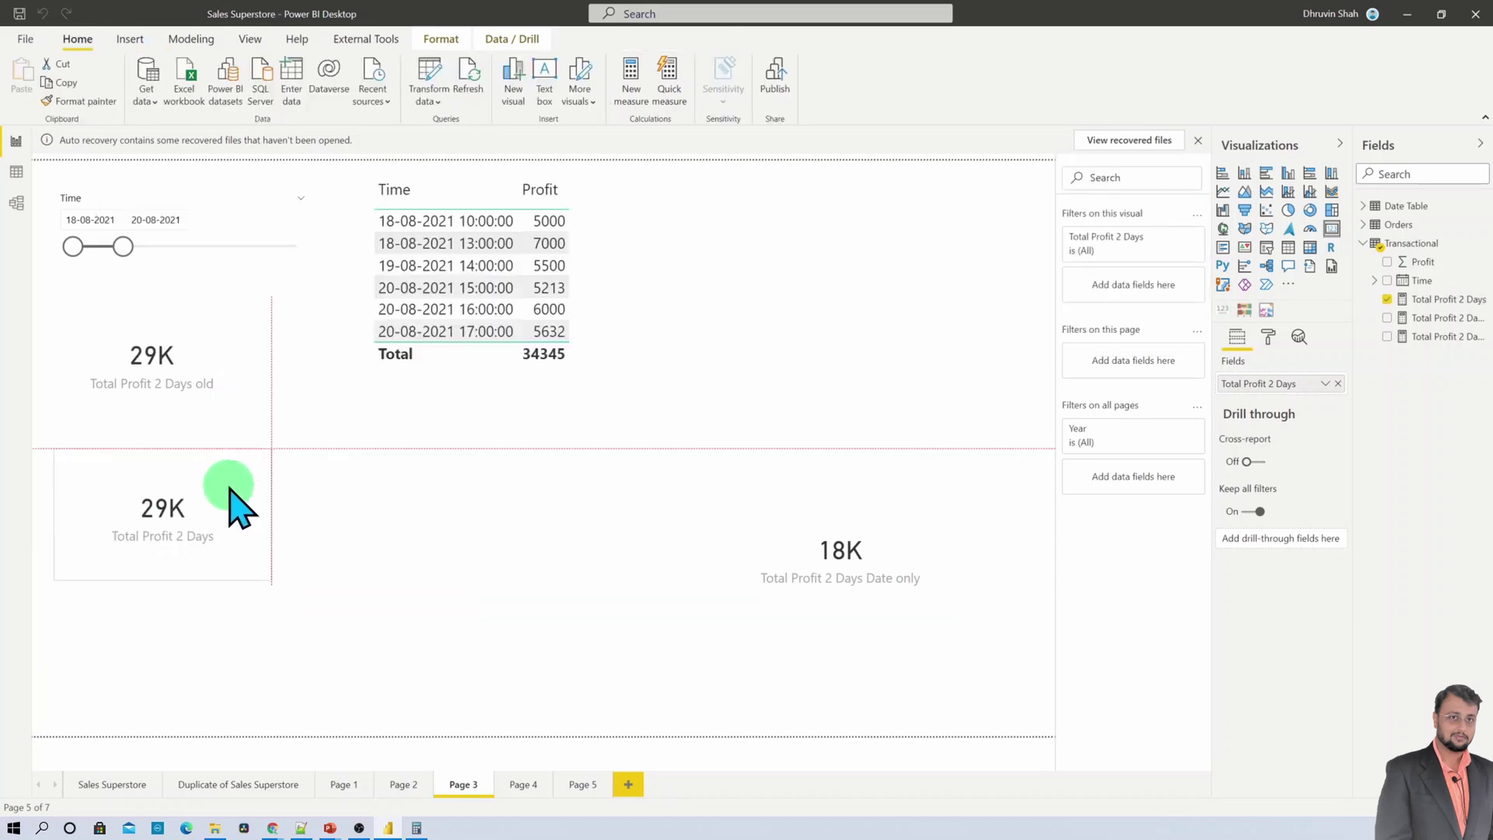
pyautogui.click(198, 390)
pyautogui.moveTo(152, 361)
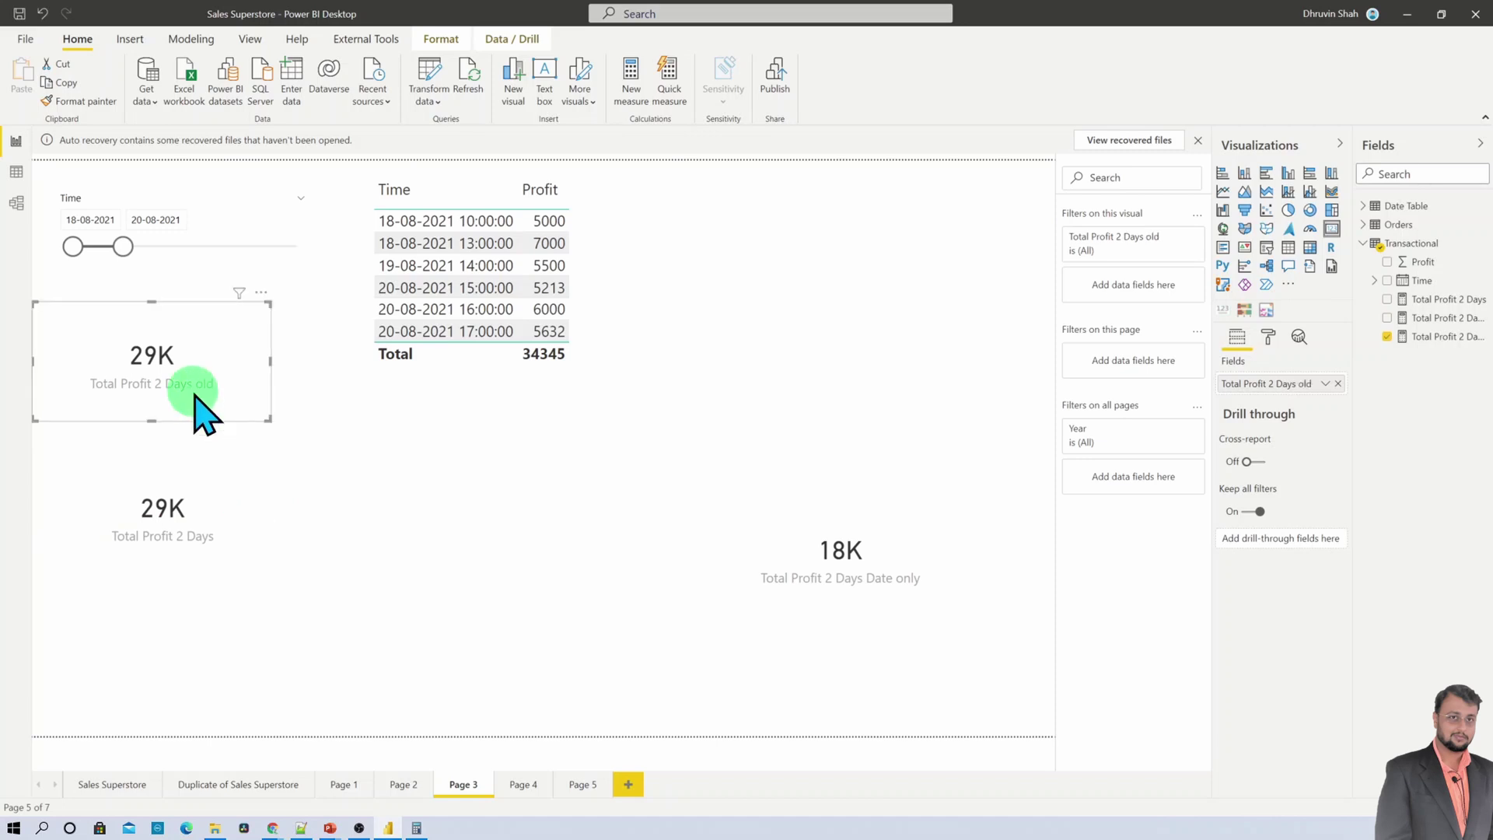
pyautogui.click(207, 523)
pyautogui.moveTo(213, 531); pyautogui.dragTo(203, 531)
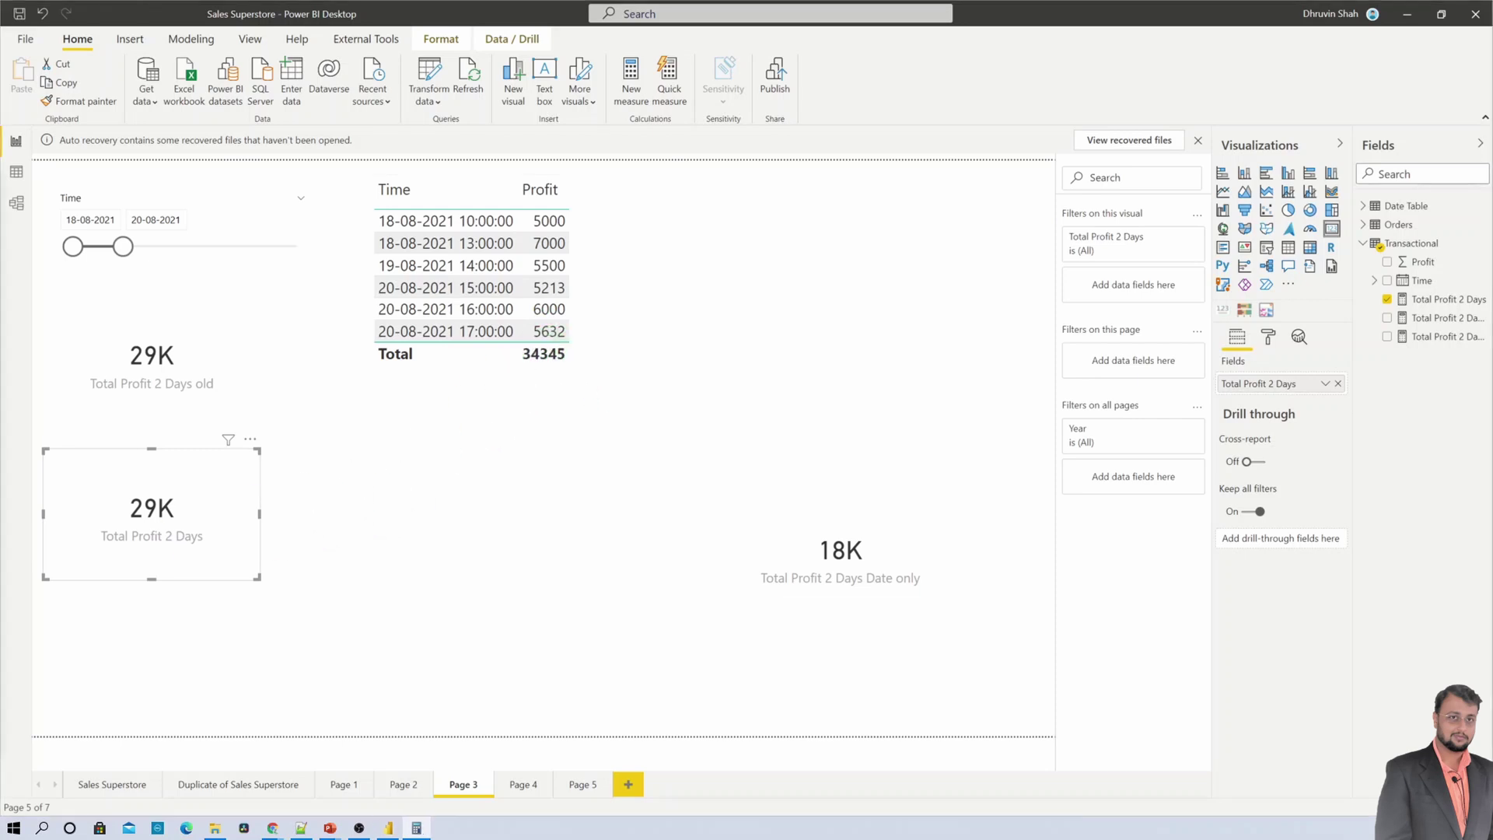
# Step: Position Calculator beside the profit table showing 34345 − 5632 = 28,713
pyautogui.moveTo(746, 169); pyautogui.dragTo(922, 175)
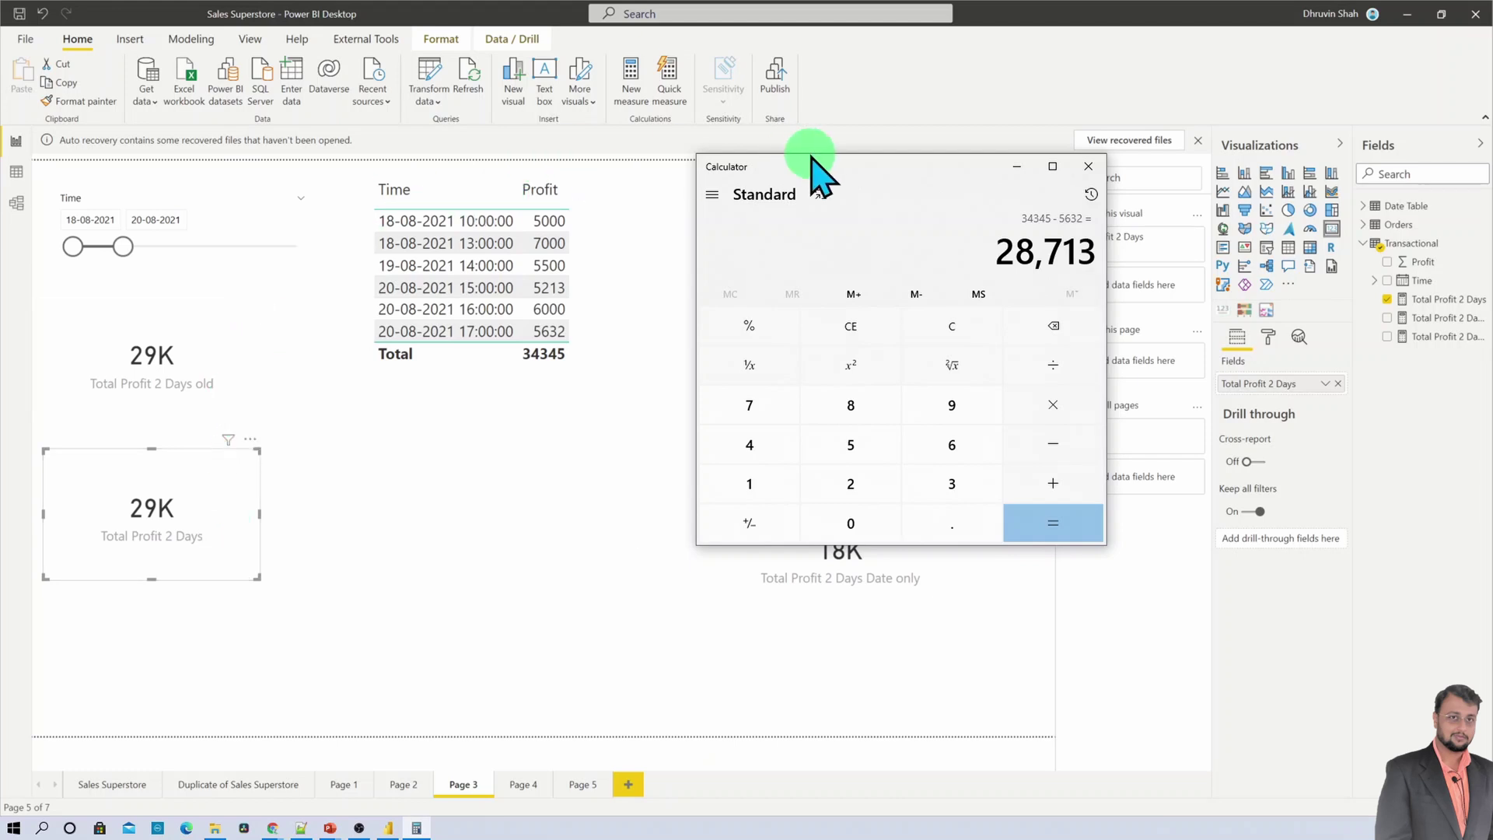
# Step: Minimize the Calculator so the report page is fully visible
pyautogui.click(1017, 167)
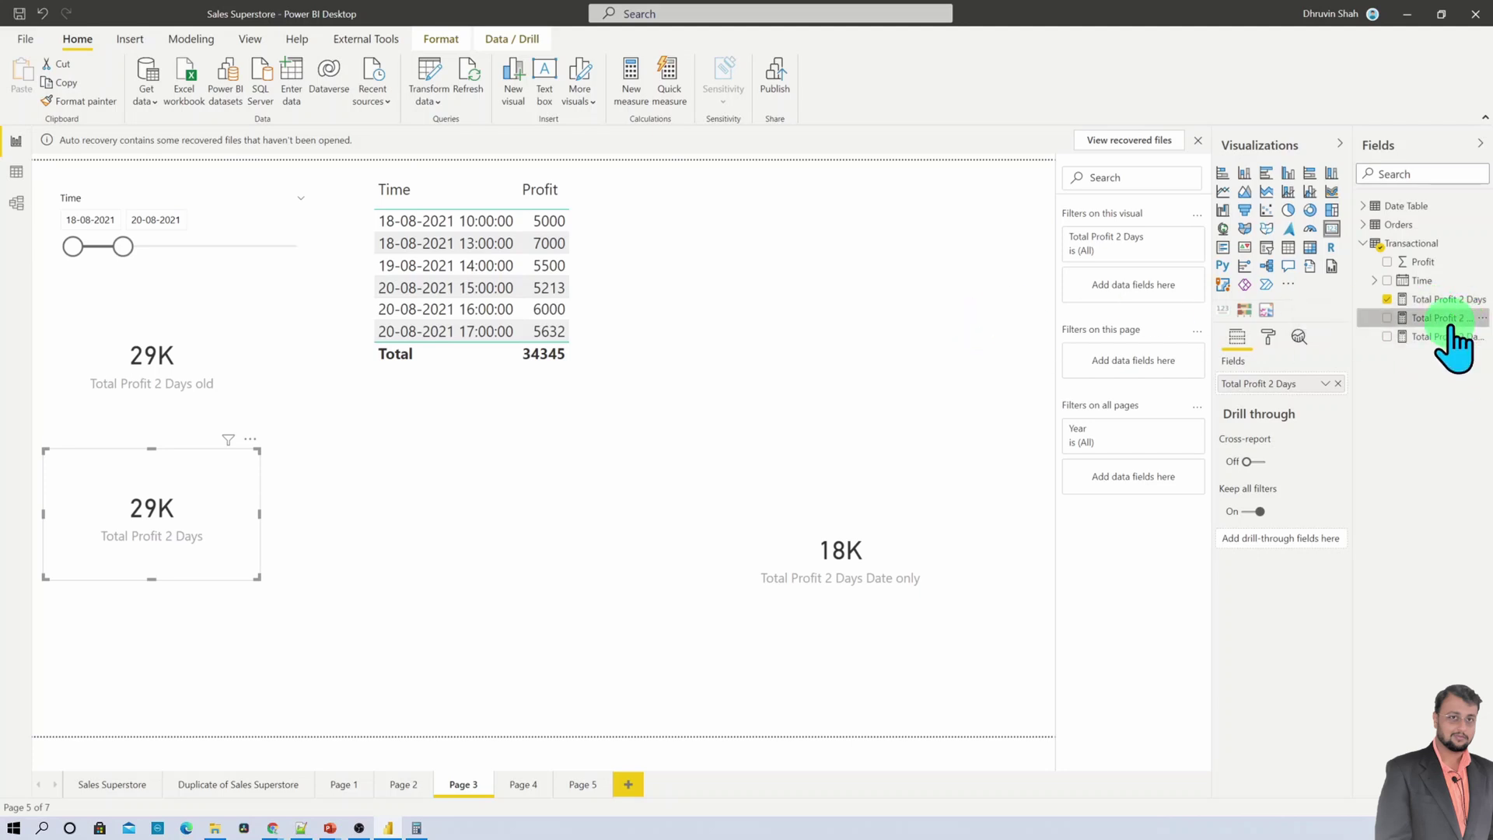
# Step: Review the Total Profit 2 Days Date only formula filtering Time from 2021-8-18 to 2021-8-20, then collapse the editor
pyautogui.click(1444, 318)
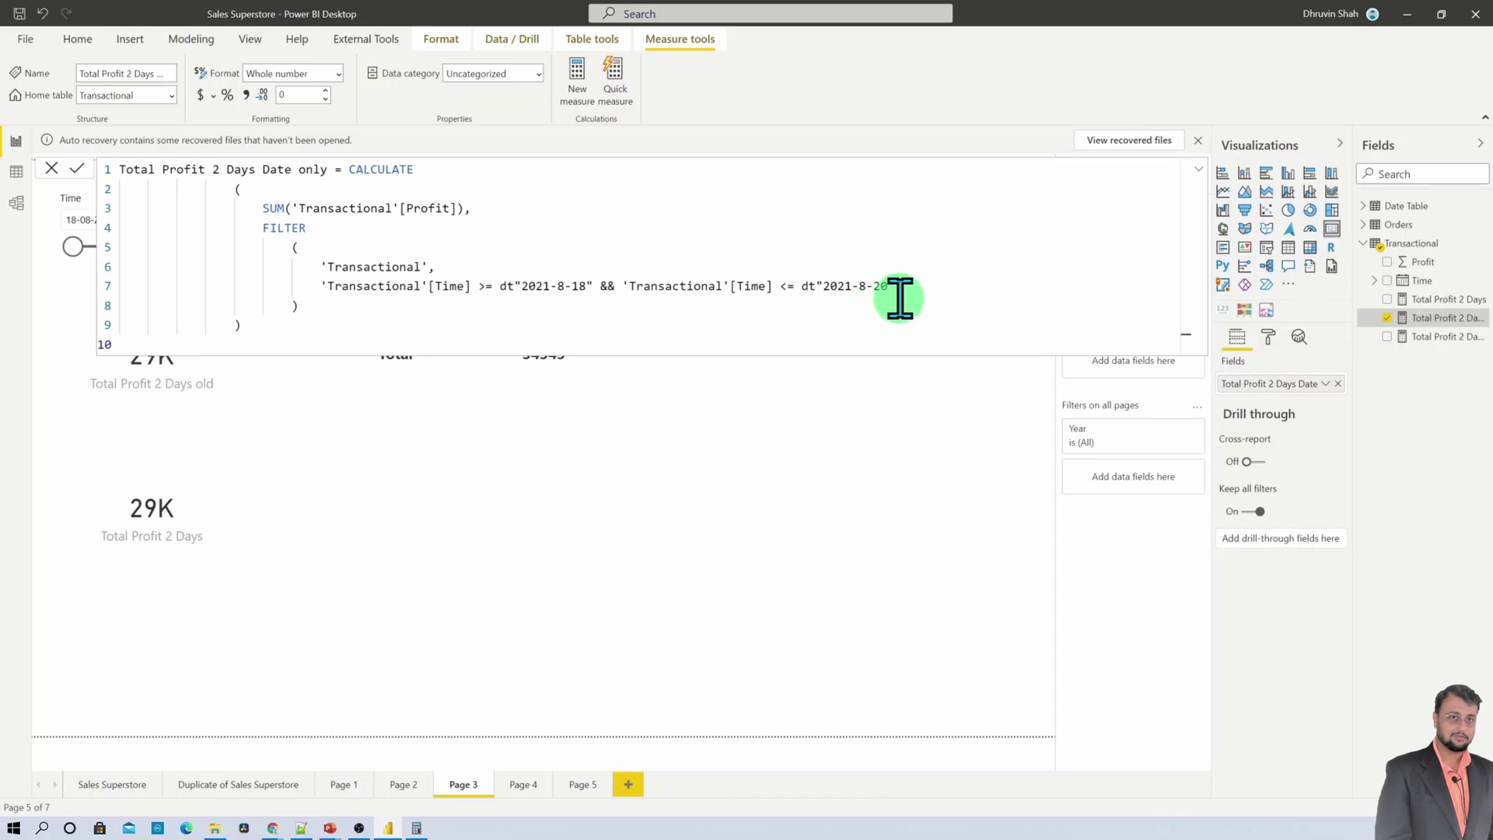
pyautogui.click(1199, 170)
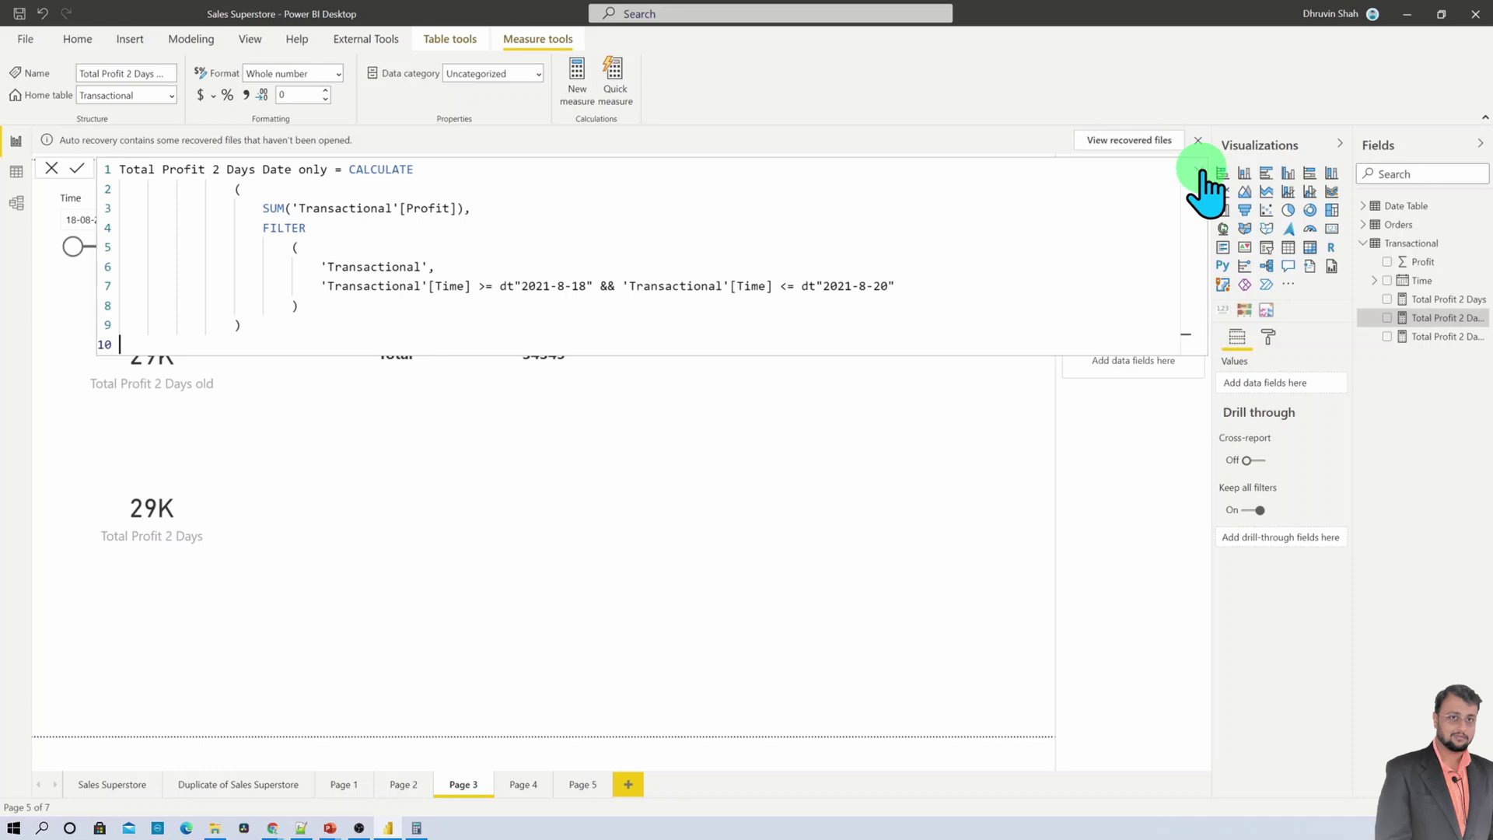
pyautogui.click(1201, 175)
pyautogui.click(1201, 178)
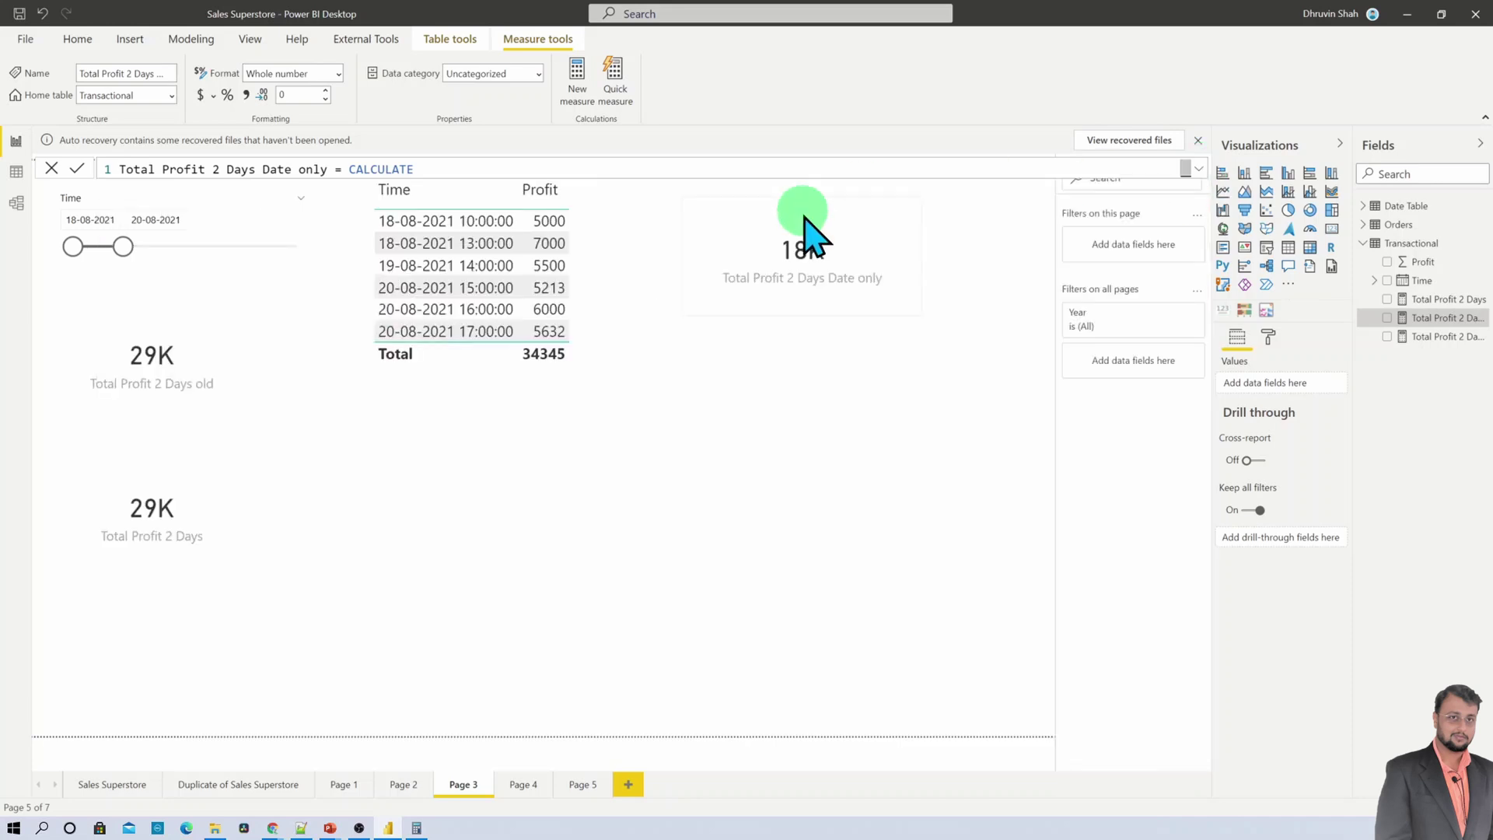
# Step: Select the 18K Date only card to check it against the table
pyautogui.click(901, 268)
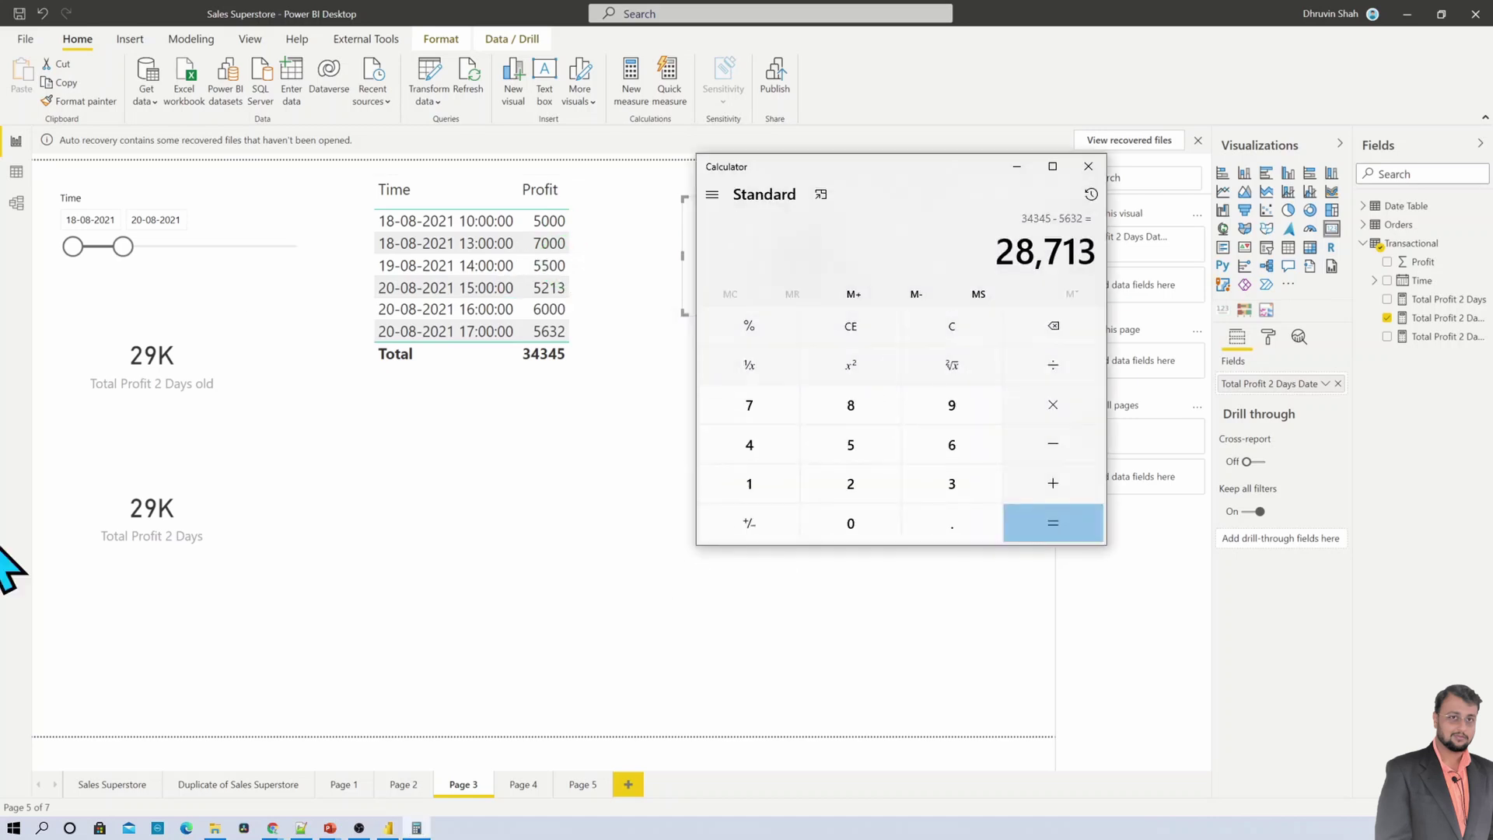
pyautogui.write('50')
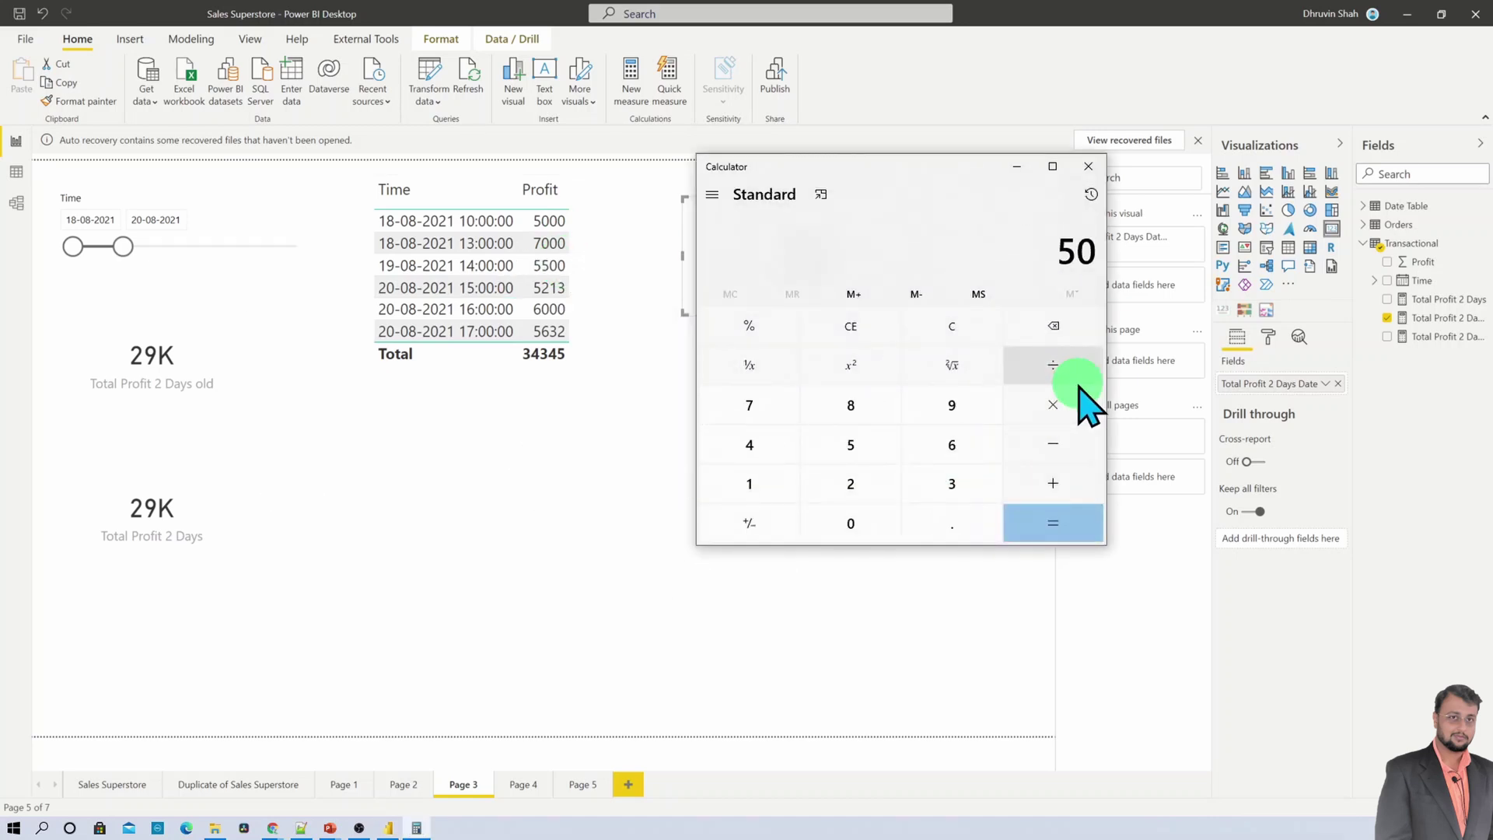
pyautogui.write('00')
pyautogui.write('700')
pyautogui.write('00')
# Step: Sum 5000 + 7000 + 5500 to 17,500, matching the 18K card, then minimize Calculator
pyautogui.press('BackSpace')
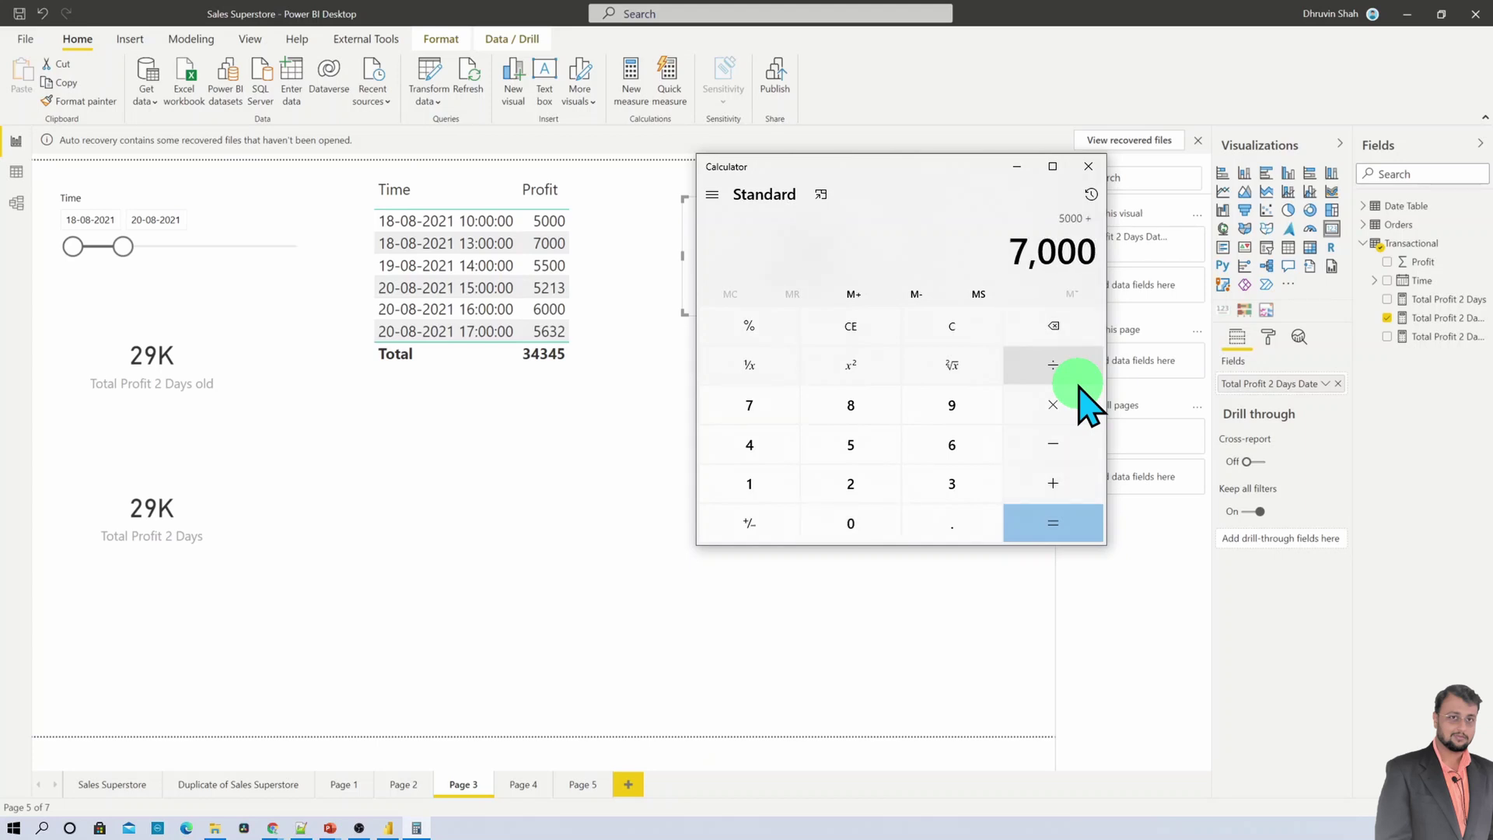
pyautogui.press('+')
pyautogui.write('5,500')
pyautogui.press('Return')
pyautogui.moveTo(910, 167)
pyautogui.mouseDown()
pyautogui.moveTo(472, 187)
pyautogui.moveTo(607, 397)
pyautogui.mouseUp()
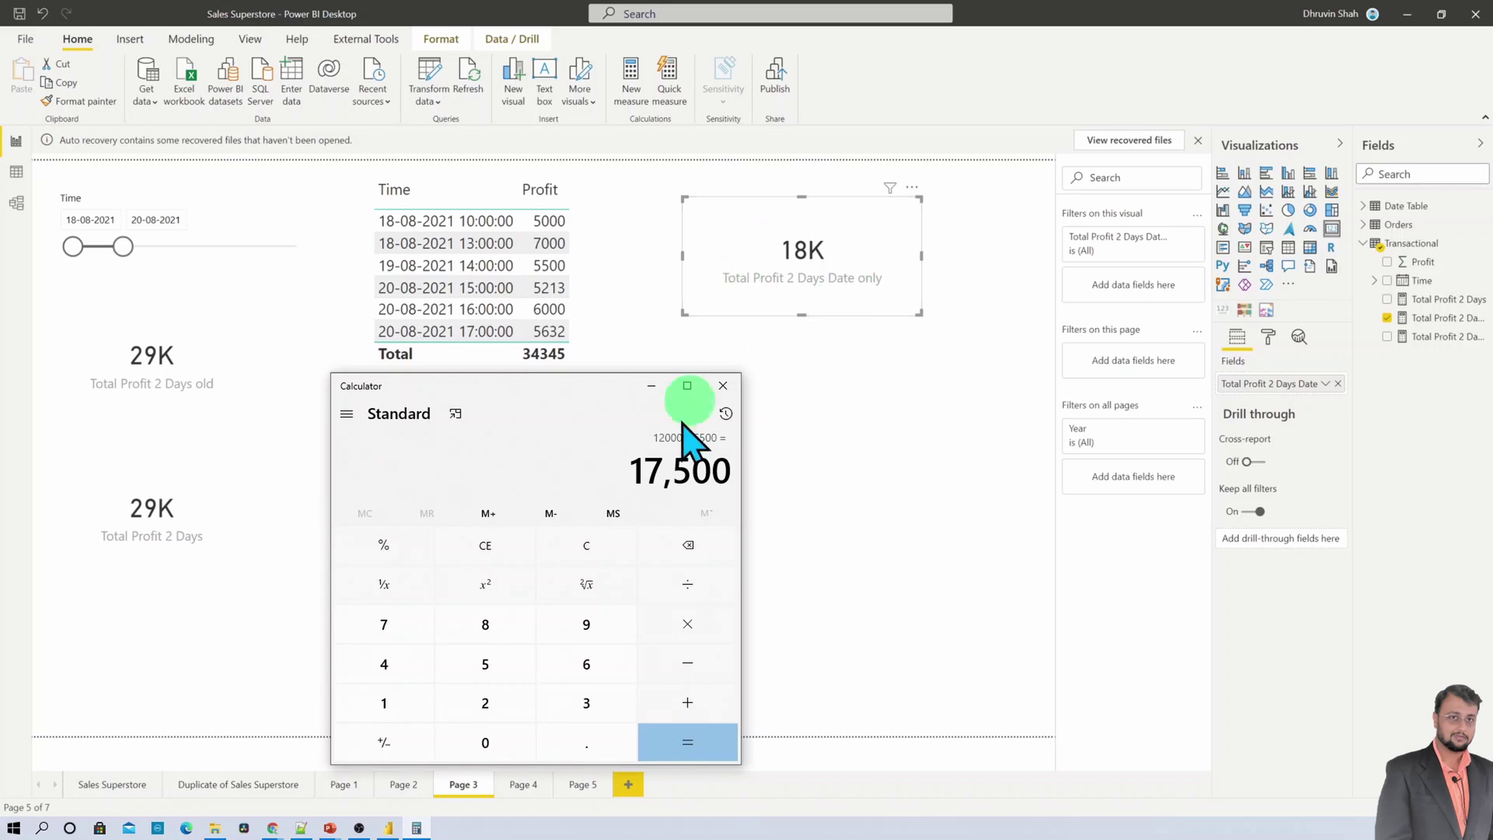
pyautogui.click(651, 385)
pyautogui.click(656, 403)
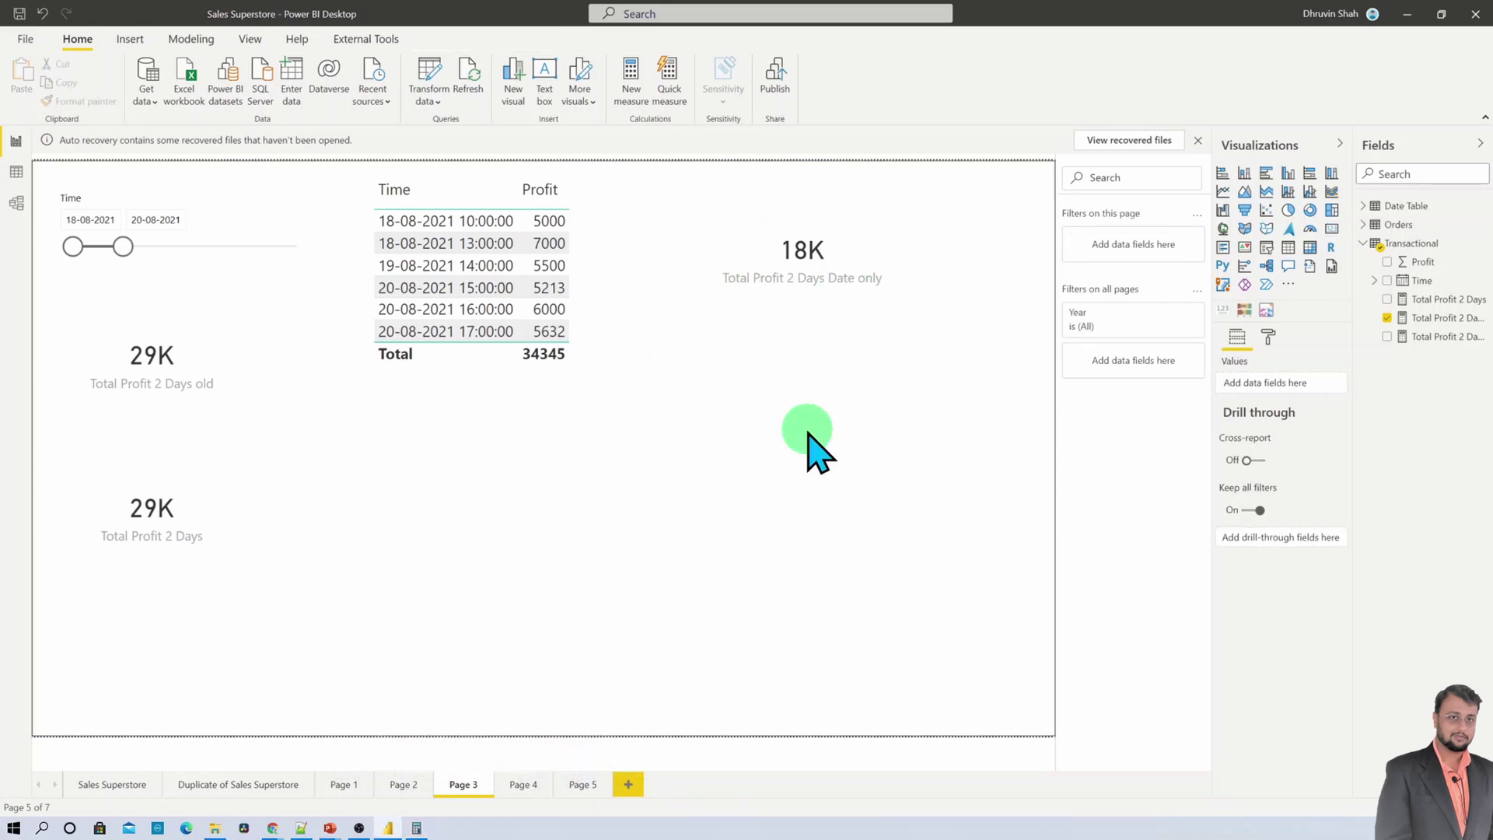